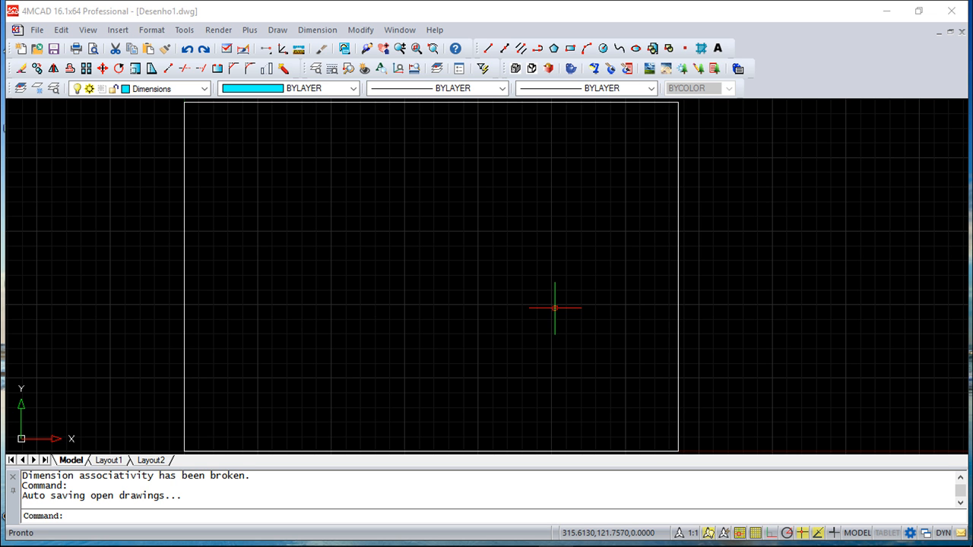
- Make layer 0 current and draw a diagonal line sloping down inside the frame, ending at about 271.5,93.5
{"action": "left_click", "coordinate": [204, 89]}
{"action": "left_click", "coordinate": [149, 104]}
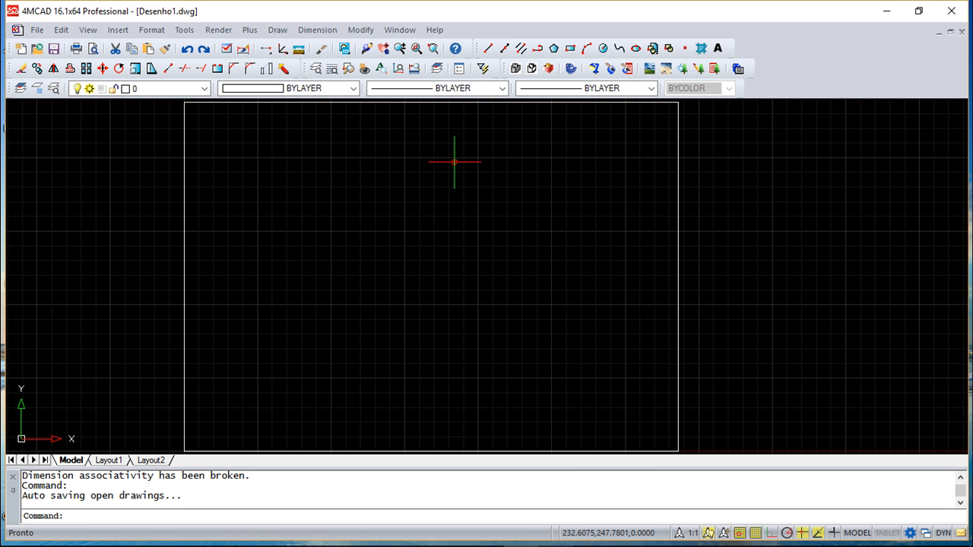
{"action": "left_click", "coordinate": [488, 47]}
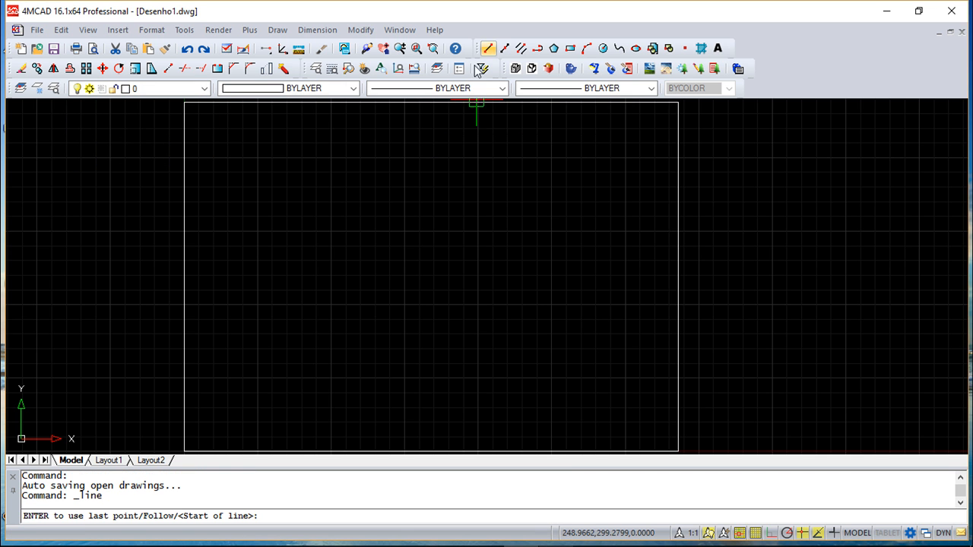
{"action": "left_click", "coordinate": [312, 215]}
{"action": "left_click", "coordinate": [503, 342]}
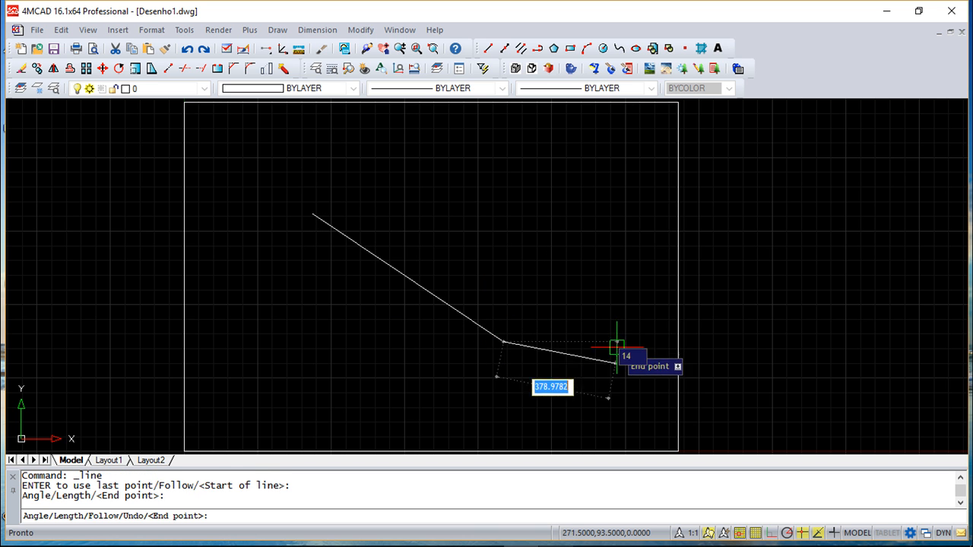
{"action": "key", "text": "Escape"}
{"action": "key", "text": "Escape"}
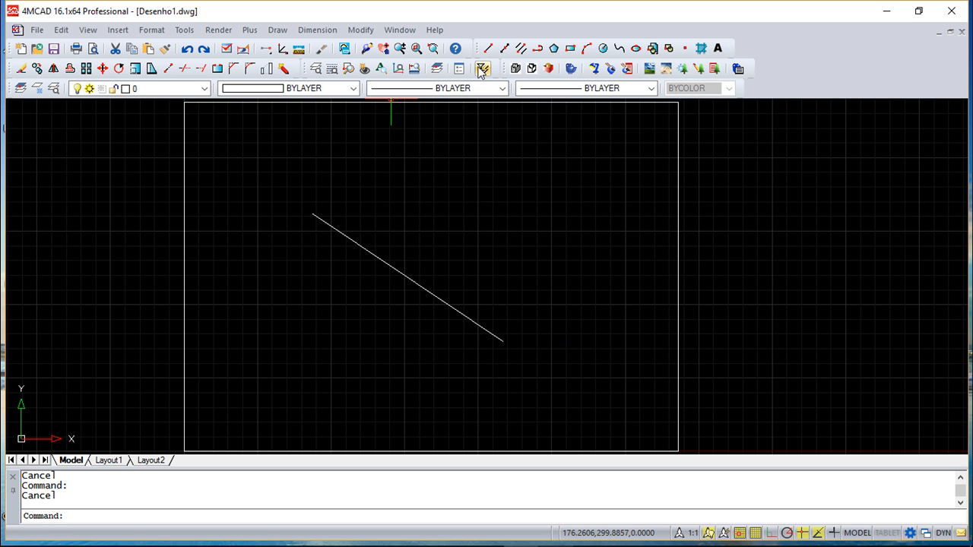
- Try the Erase command by picking the diagonal line after starting it, and cancel the command
{"action": "left_click", "coordinate": [22, 70]}
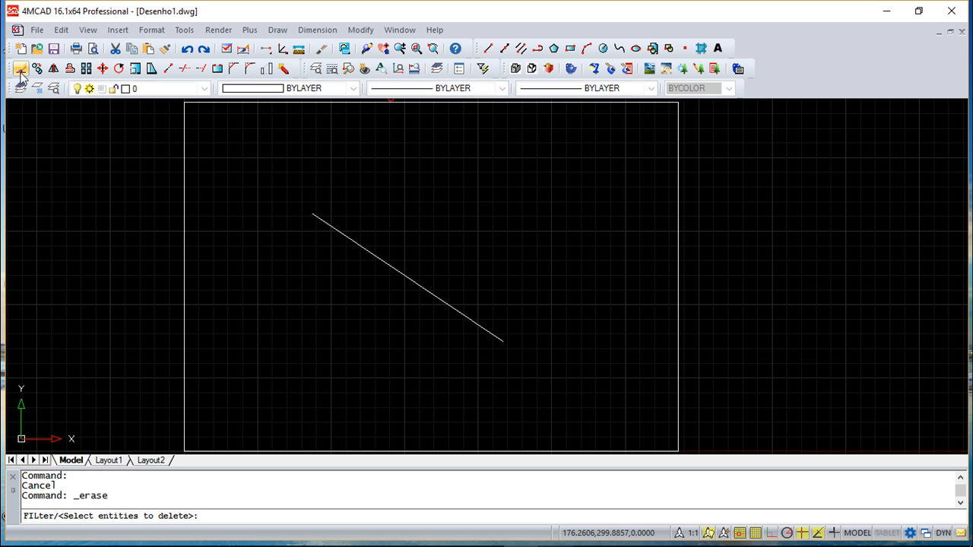
{"action": "left_click", "coordinate": [386, 261]}
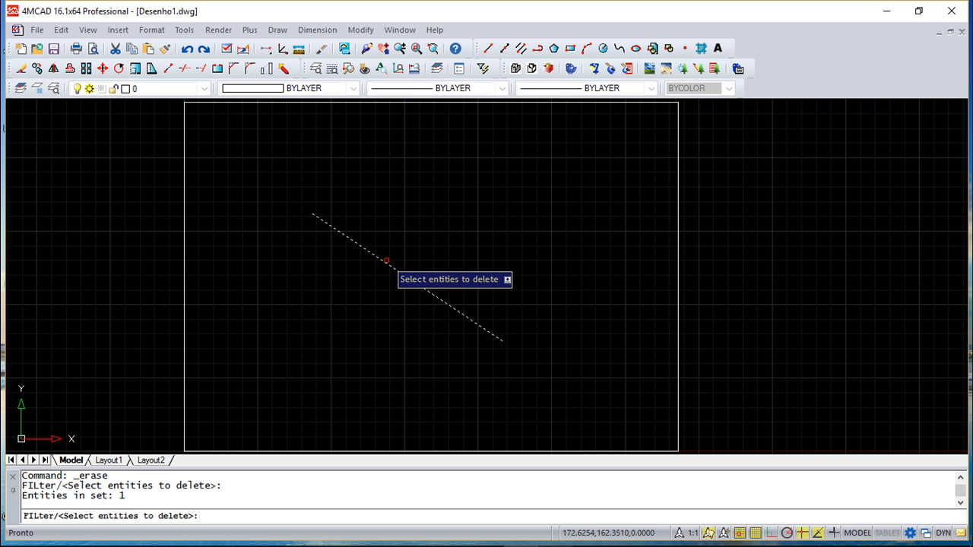
{"action": "key", "text": "Escape"}
{"action": "key", "text": "Escape"}
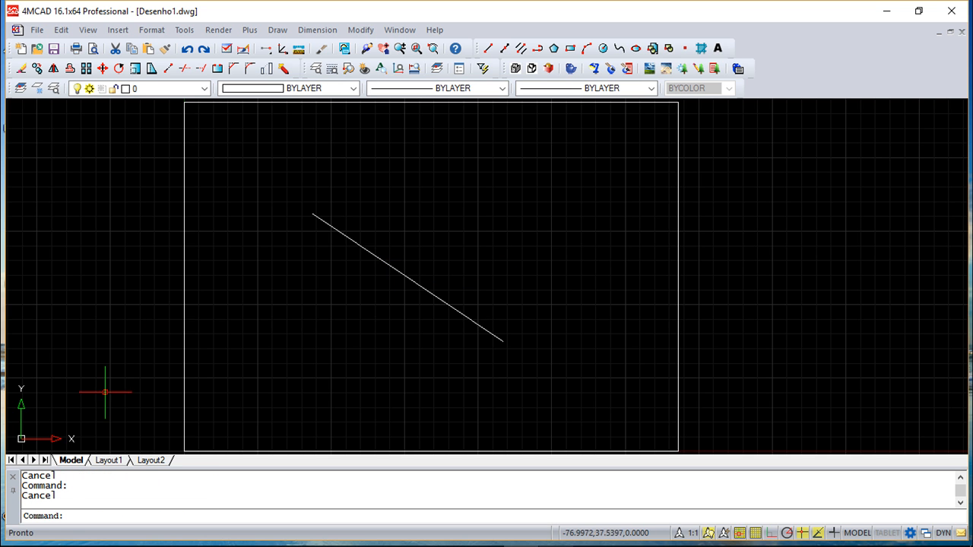
- Erase the preselected diagonal line and undo the erasure
{"action": "left_click", "coordinate": [419, 285]}
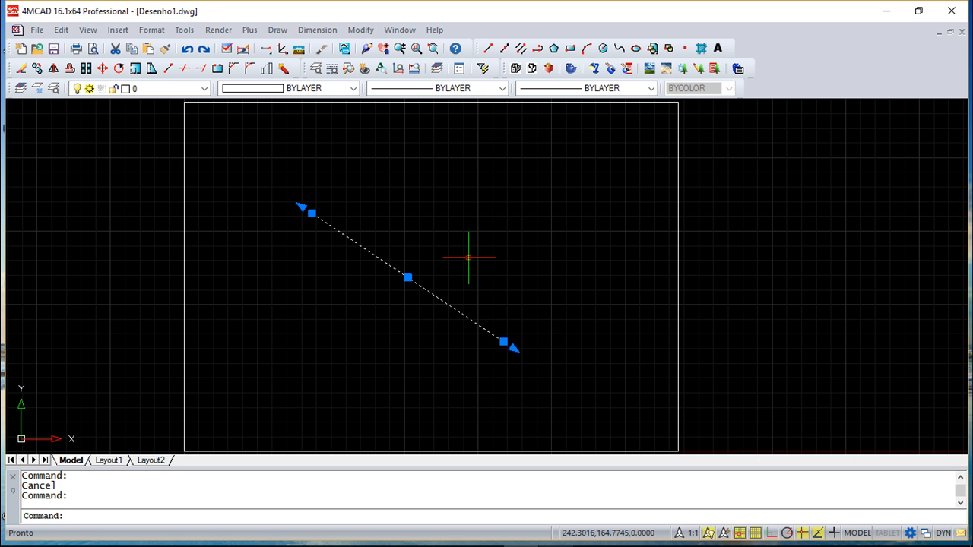
{"action": "left_click", "coordinate": [20, 70]}
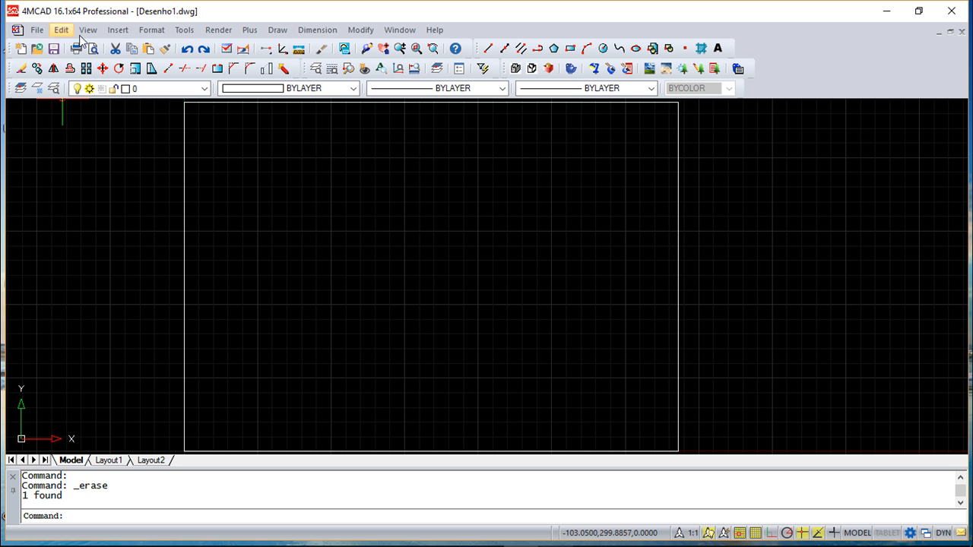
{"action": "left_click", "coordinate": [187, 49]}
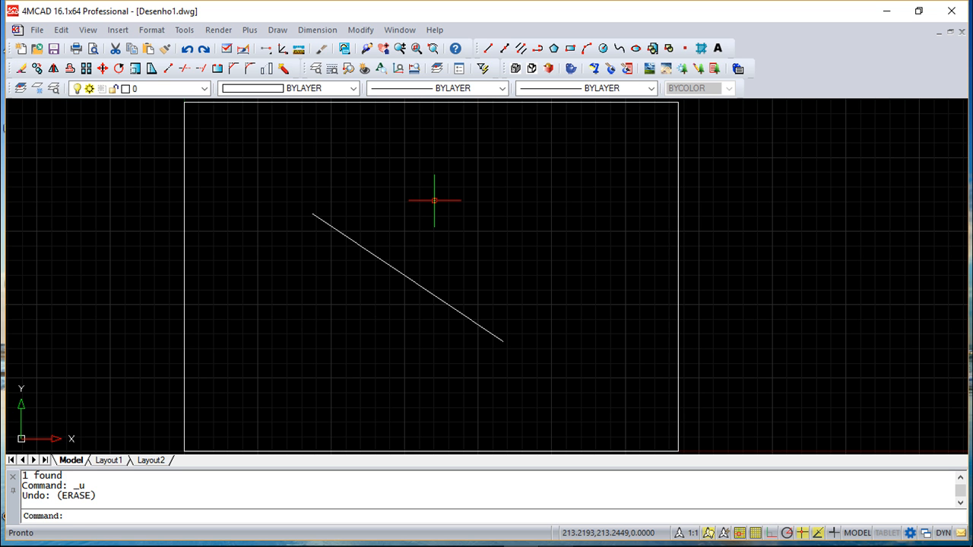
- Grip-stretch the diagonal line's lower endpoint up near the frame's upper part and back down slightly right of its original position, and clear the selection
{"action": "left_click", "coordinate": [439, 298]}
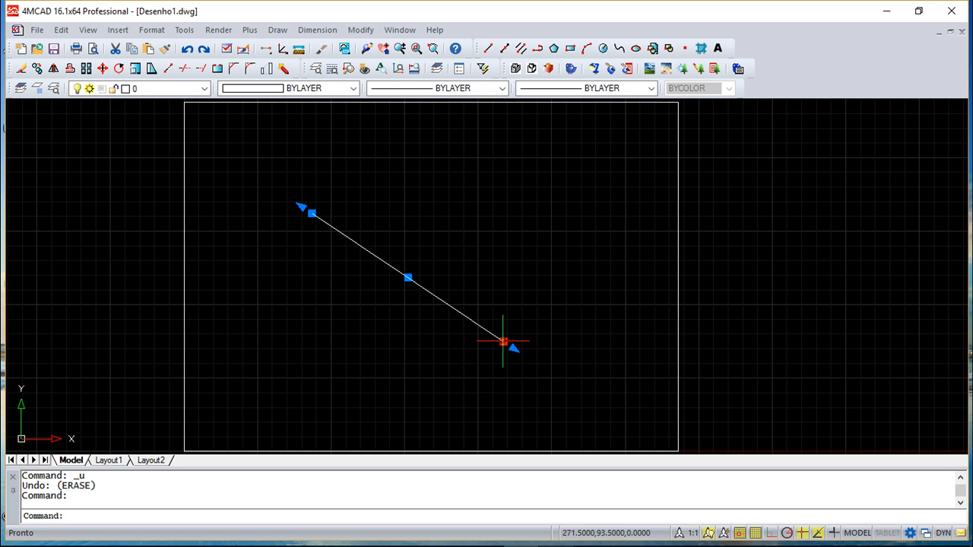
{"action": "left_click", "coordinate": [503, 341]}
{"action": "left_click", "coordinate": [580, 206]}
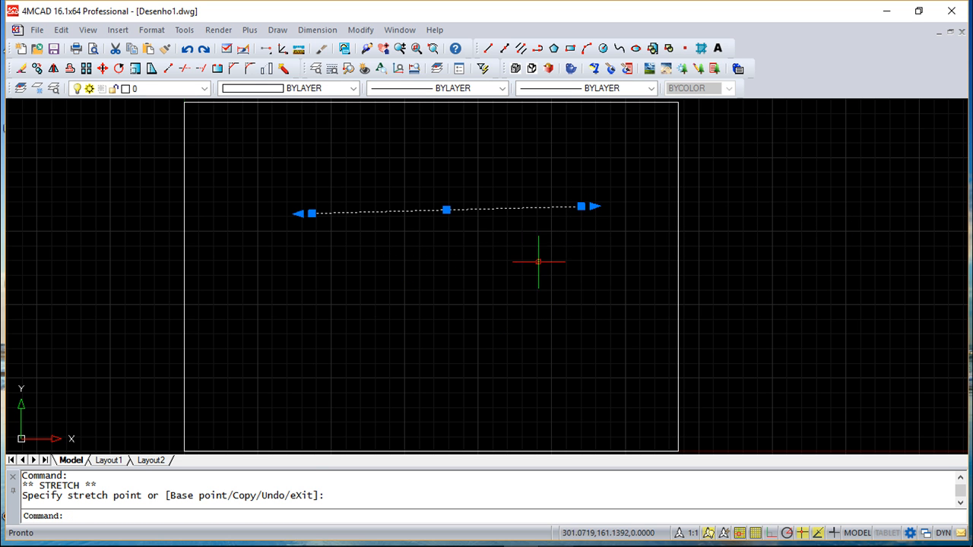
{"action": "left_click", "coordinate": [528, 340]}
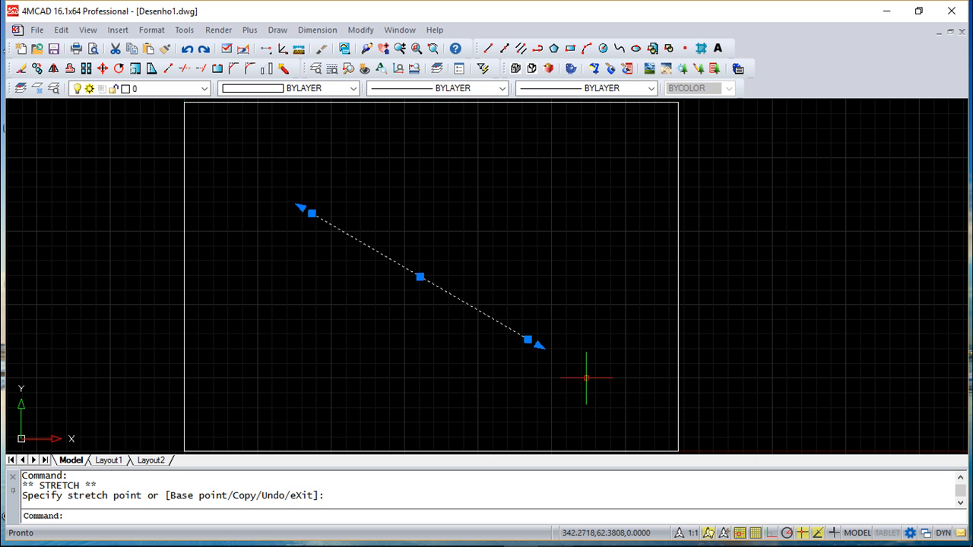
{"action": "key", "text": "Escape"}
{"action": "key", "text": "Escape"}
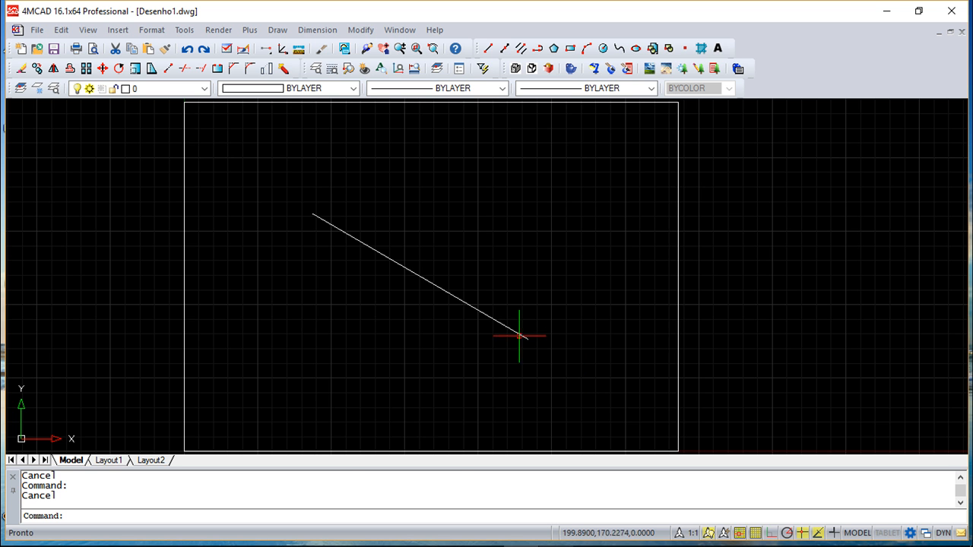
- Try selecting every entity for the Erase command with the "all" option, and cancel the command
{"action": "left_click", "coordinate": [361, 30]}
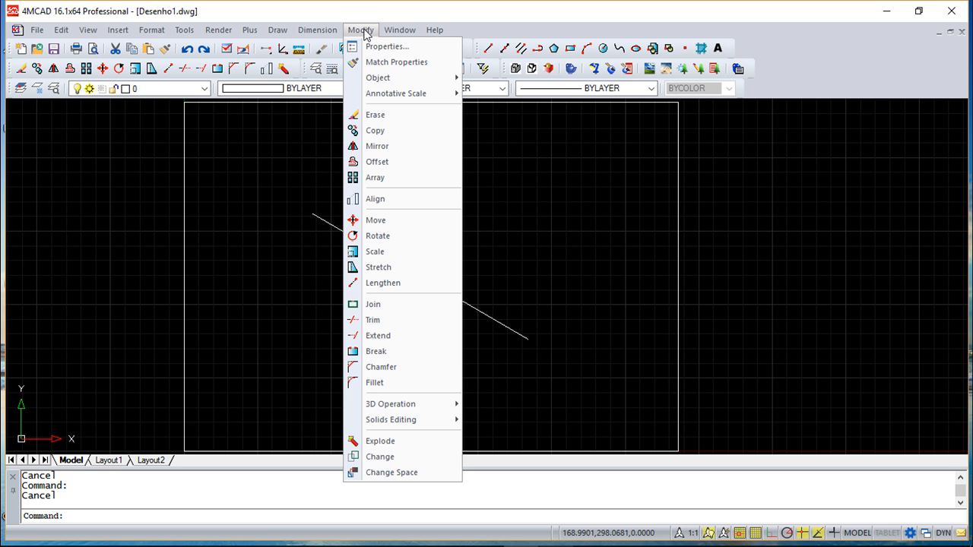
{"action": "left_click", "coordinate": [376, 352]}
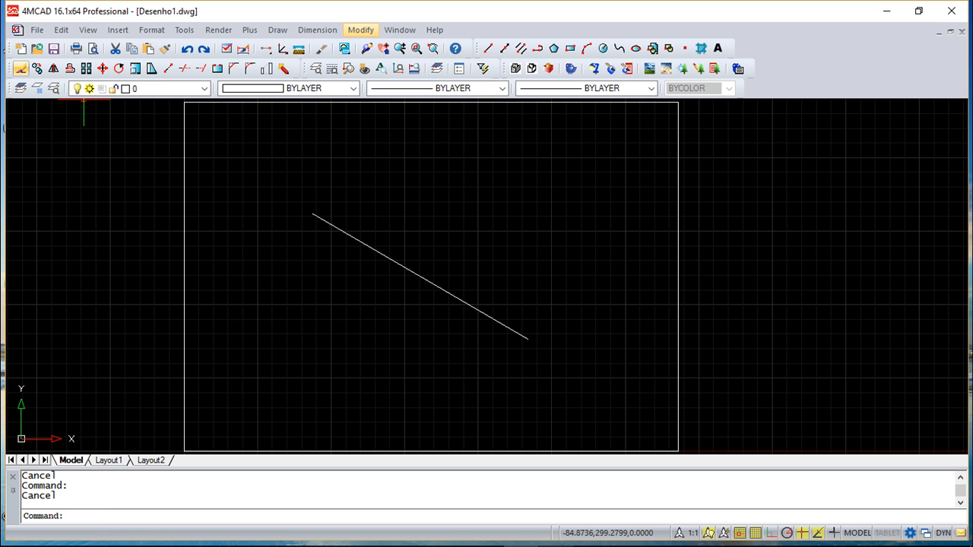
{"action": "left_click", "coordinate": [22, 70]}
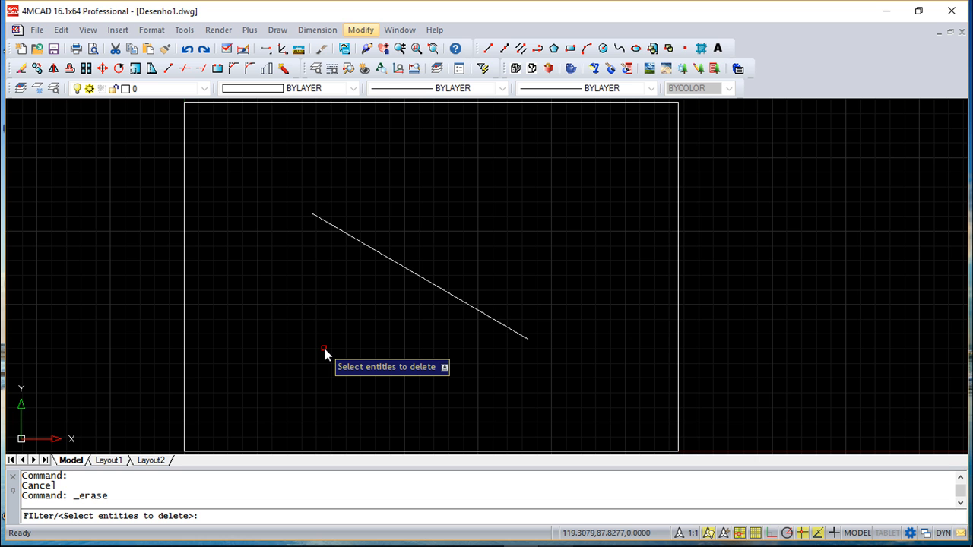
{"action": "type", "text": "all"}
{"action": "key", "text": "Return"}
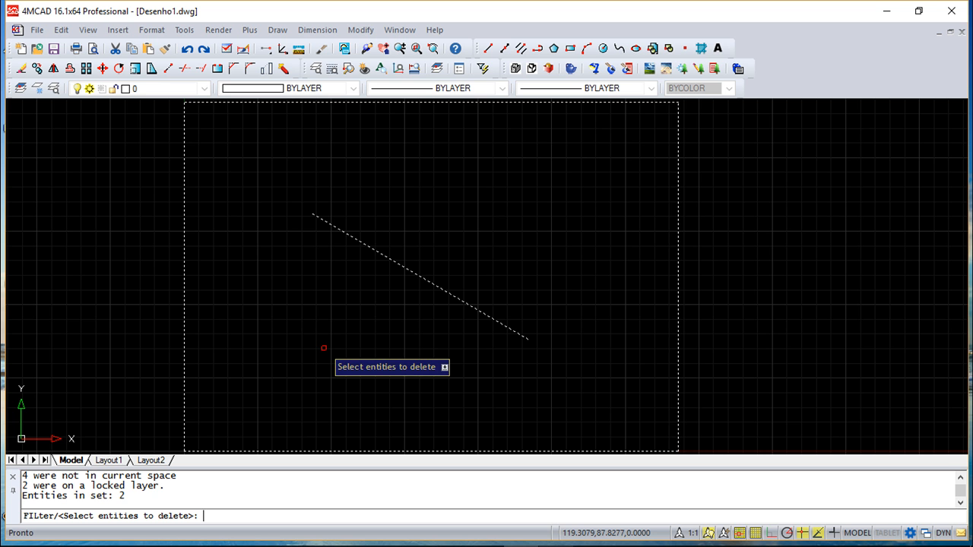
{"action": "key", "text": "Escape"}
{"action": "key", "text": "Escape"}
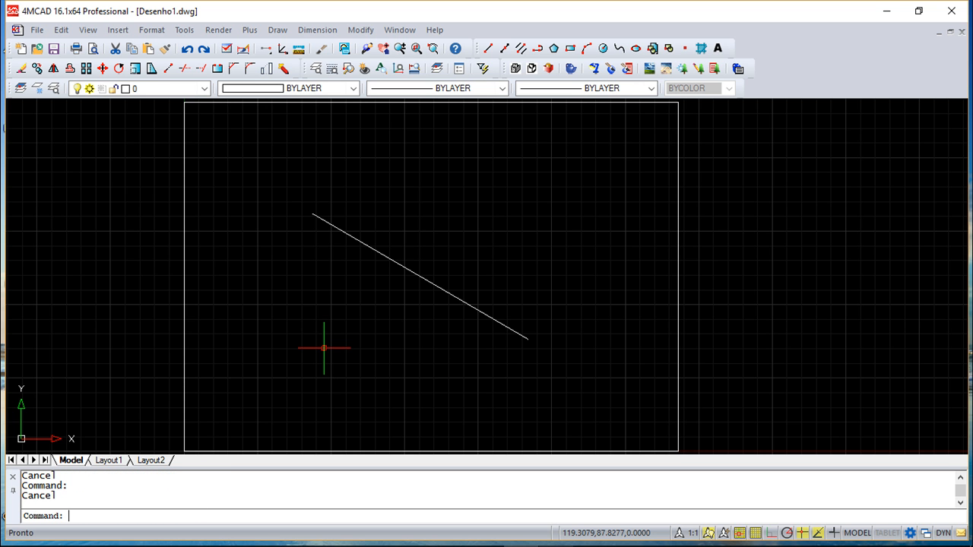
- Try window selections for Erase, one partly covering the diagonal line and one fully enclosing it, and cancel the command
{"action": "key", "text": "Return"}
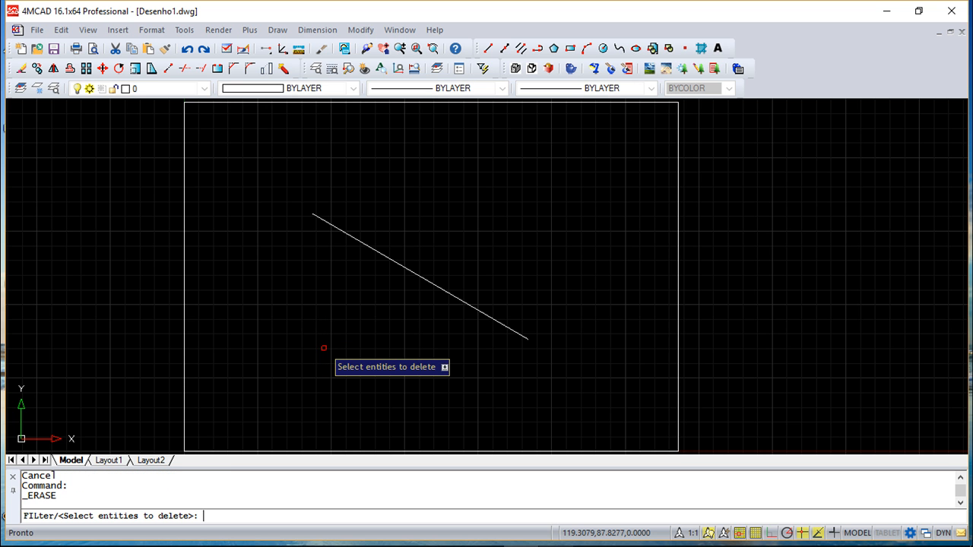
{"action": "left_click", "coordinate": [435, 175]}
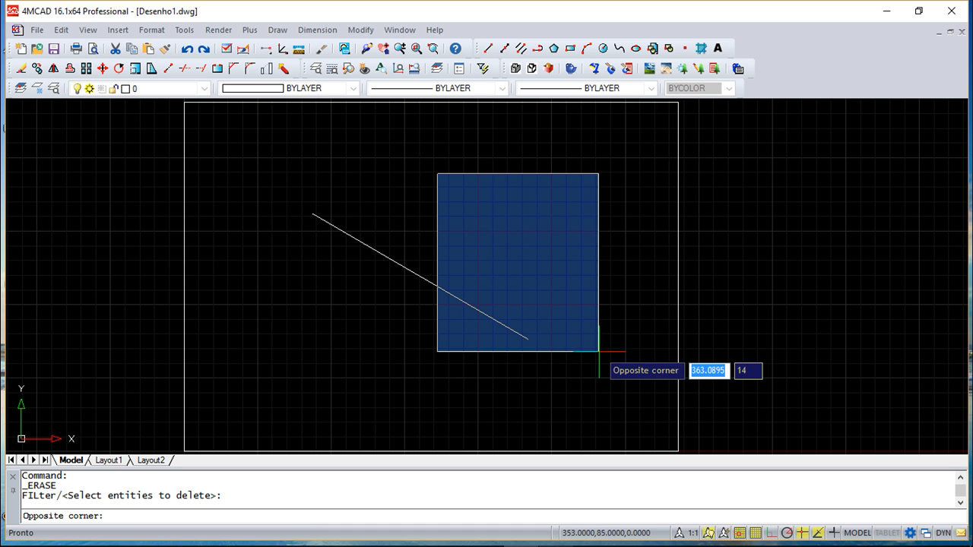
{"action": "left_click", "coordinate": [614, 408]}
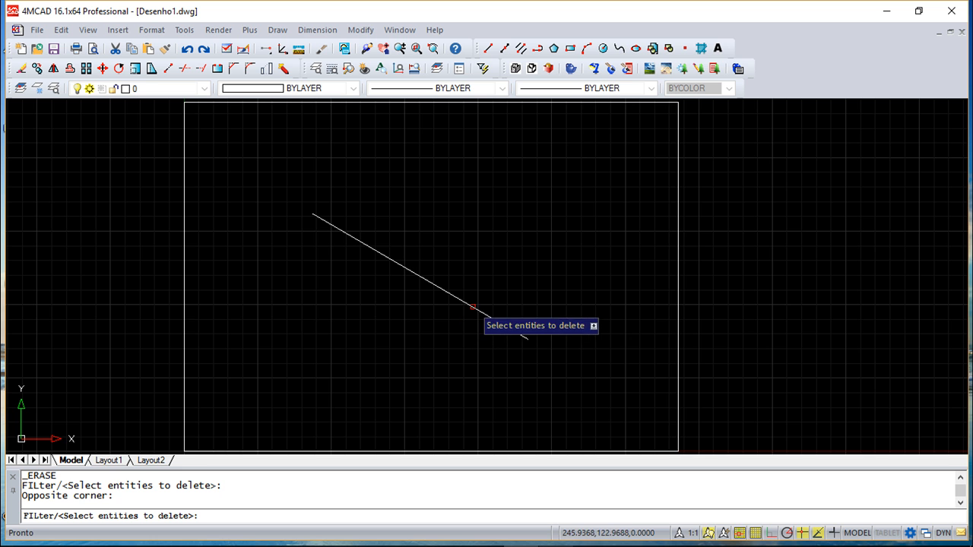
{"action": "left_click", "coordinate": [274, 159]}
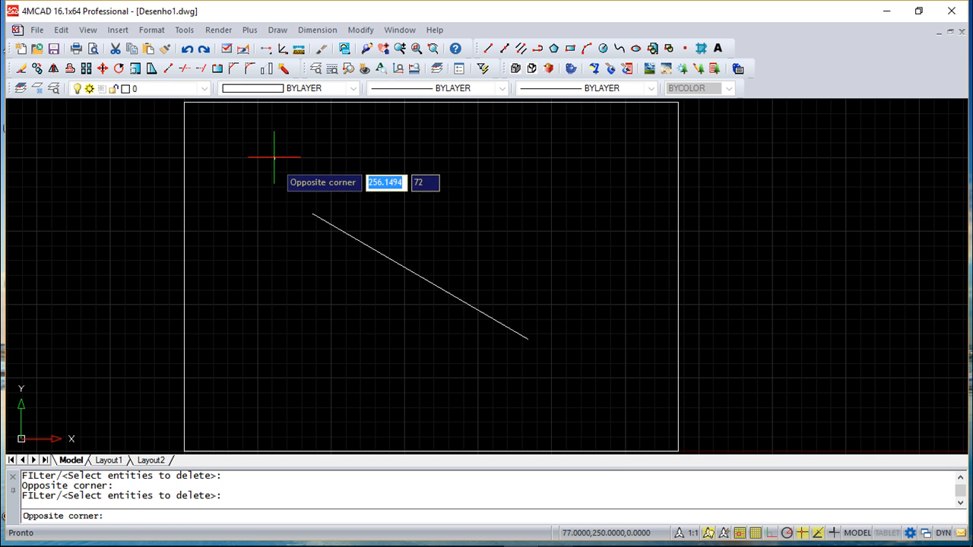
{"action": "left_click", "coordinate": [606, 392]}
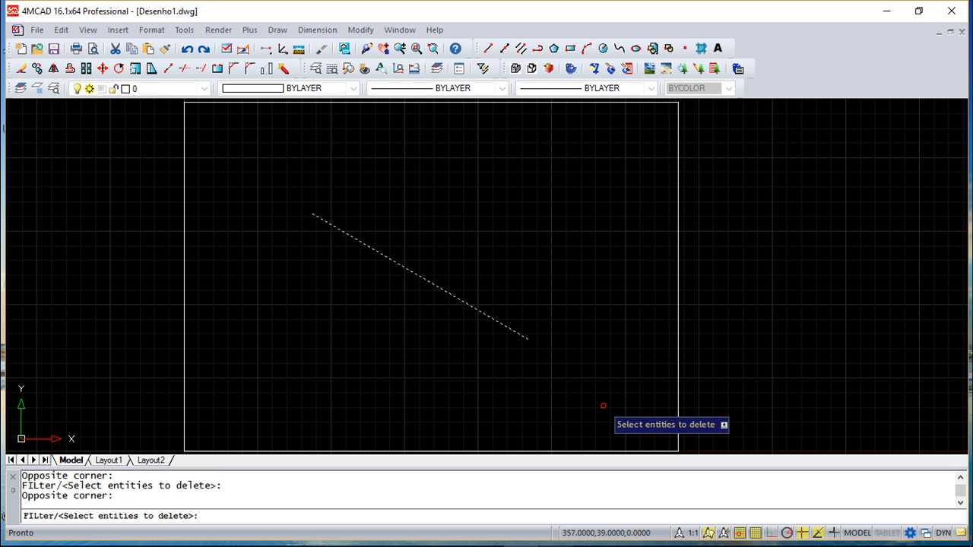
{"action": "key", "text": "Escape"}
- Try a crossing selection for Erase over the diagonal line's lower end, and cancel the command
{"action": "key", "text": "Return"}
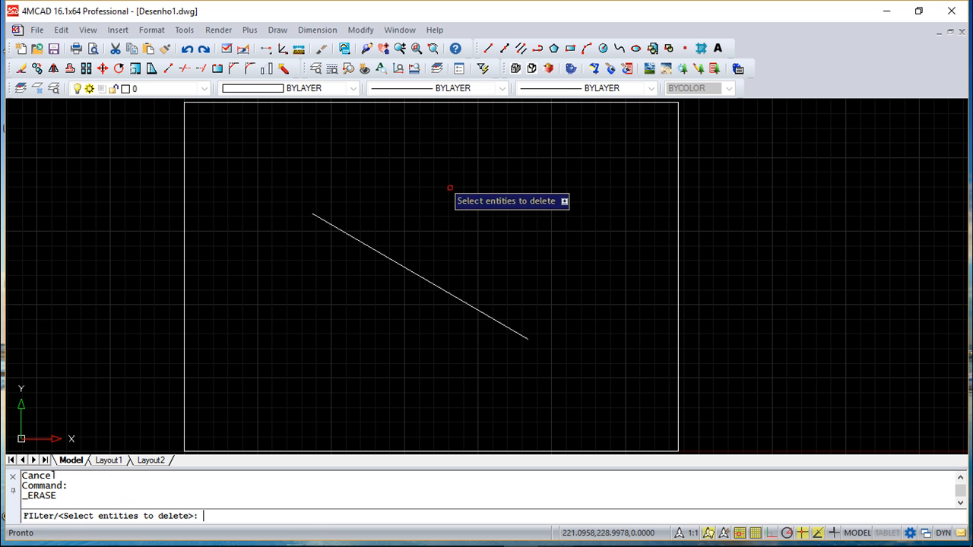
{"action": "left_click", "coordinate": [615, 185]}
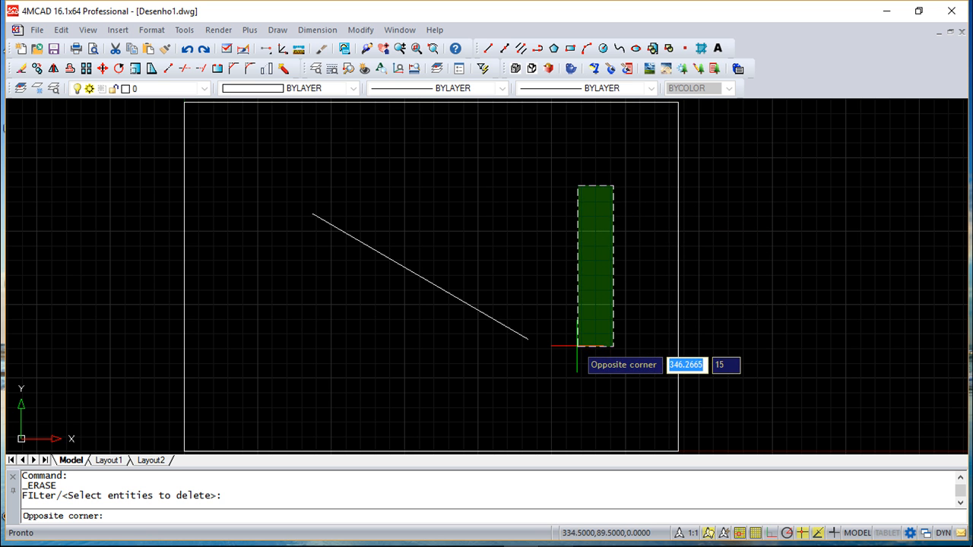
{"action": "left_click", "coordinate": [515, 387]}
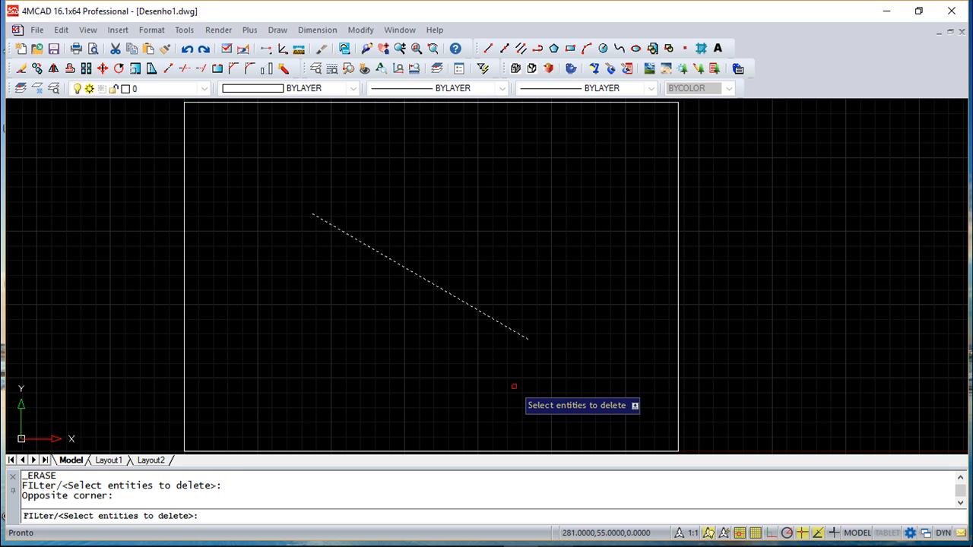
{"action": "key", "text": "Escape"}
{"action": "key", "text": "Escape"}
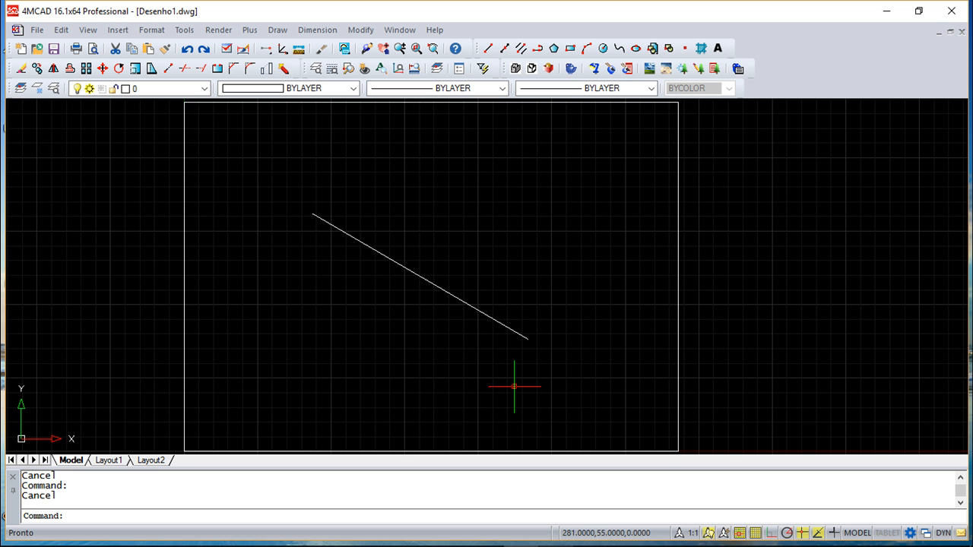
- Draw a second line rising across the first one, ending at about 271.5,211
{"action": "left_click", "coordinate": [489, 48]}
{"action": "left_click", "coordinate": [339, 339]}
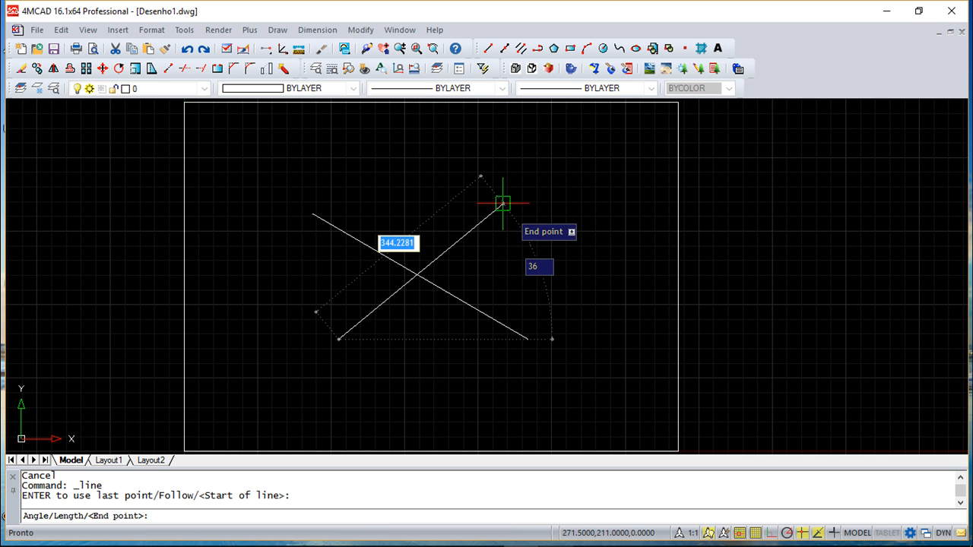
{"action": "left_click", "coordinate": [503, 204]}
{"action": "key", "text": "Return"}
{"action": "key", "text": "Escape"}
{"action": "key", "text": "Escape"}
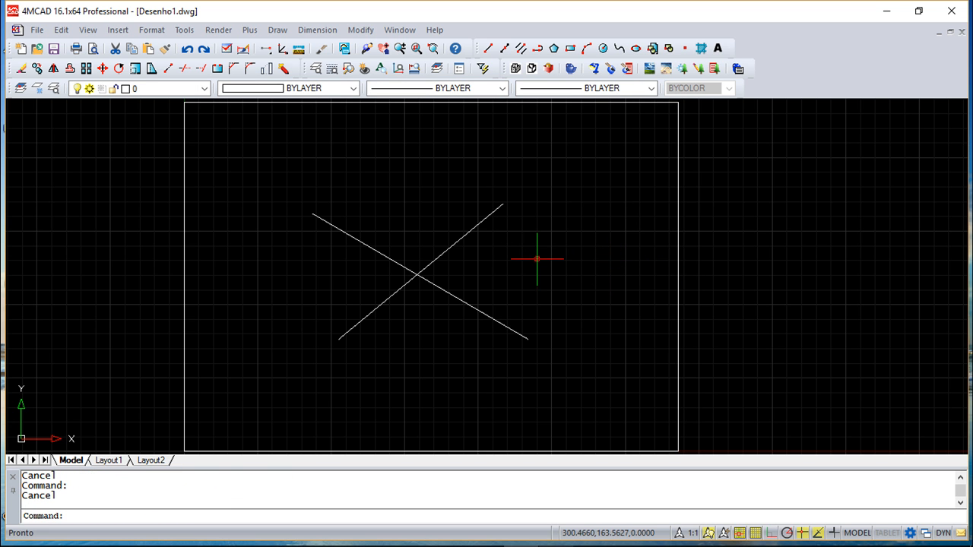
- Erase only the rising line by window-selecting both lines and removing the falling one from the selection, and undo the erasure
{"action": "left_click", "coordinate": [21, 69]}
{"action": "left_click", "coordinate": [264, 153]}
{"action": "left_click", "coordinate": [579, 406]}
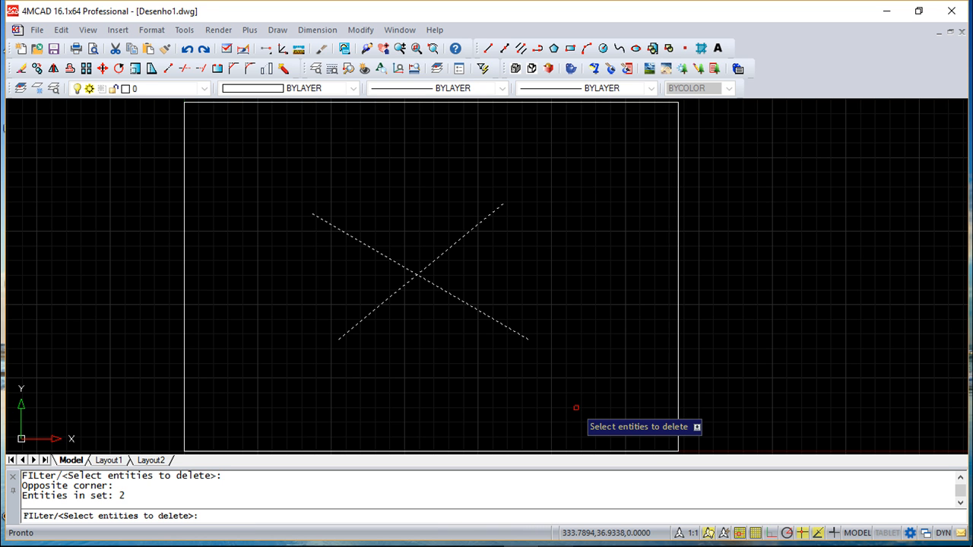
{"action": "left_click", "coordinate": [481, 311], "text": "shift"}
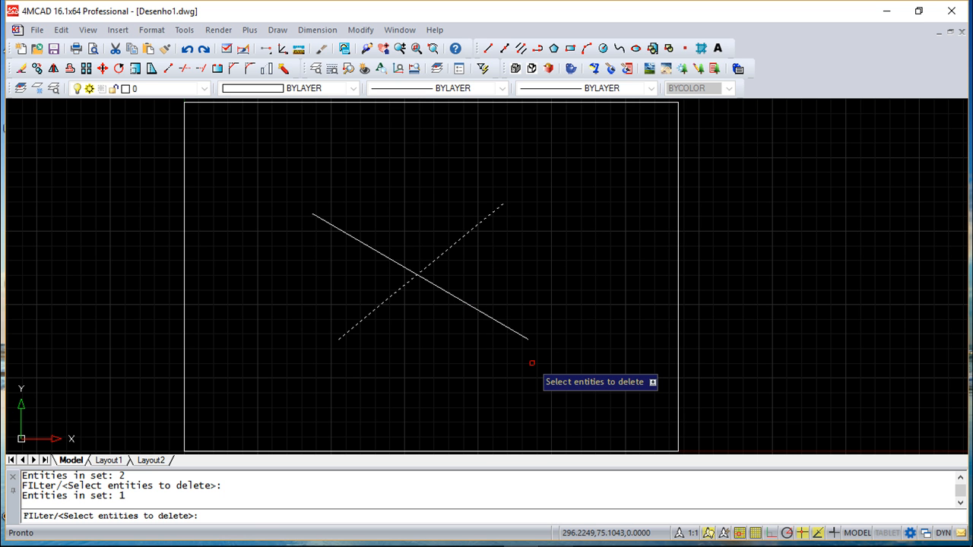
{"action": "key", "text": "Return"}
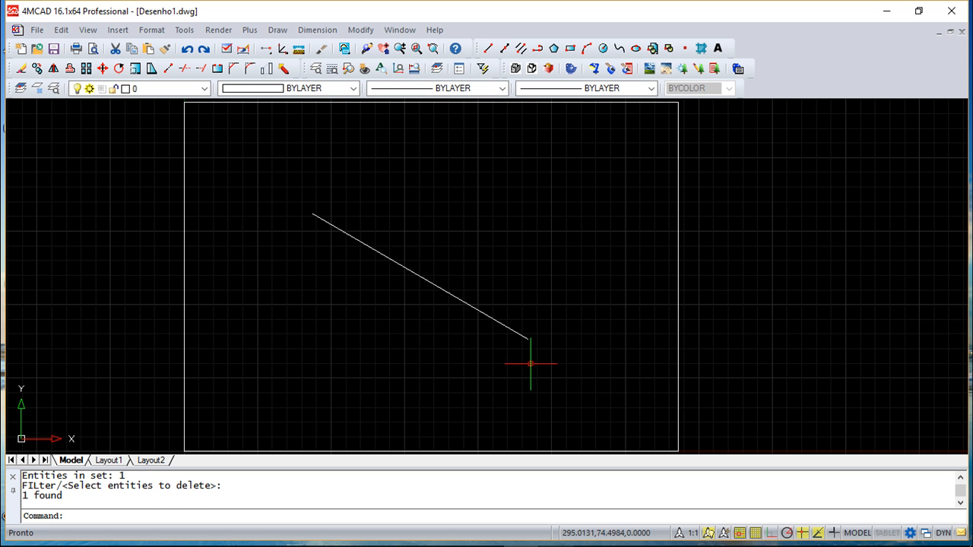
{"action": "left_click", "coordinate": [188, 49]}
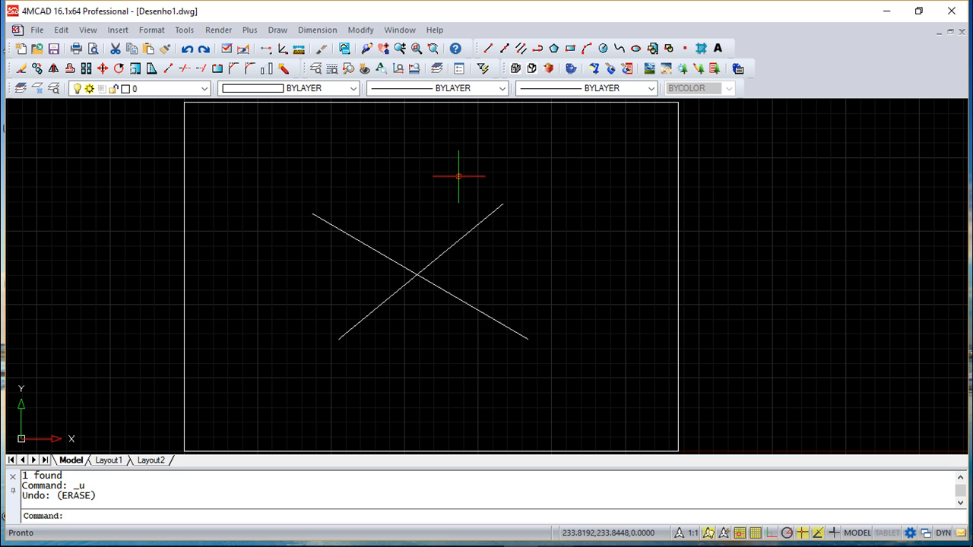
- Select the rising line, open its properties and widen the property palette
{"action": "left_click", "coordinate": [476, 253]}
{"action": "left_click", "coordinate": [452, 244]}
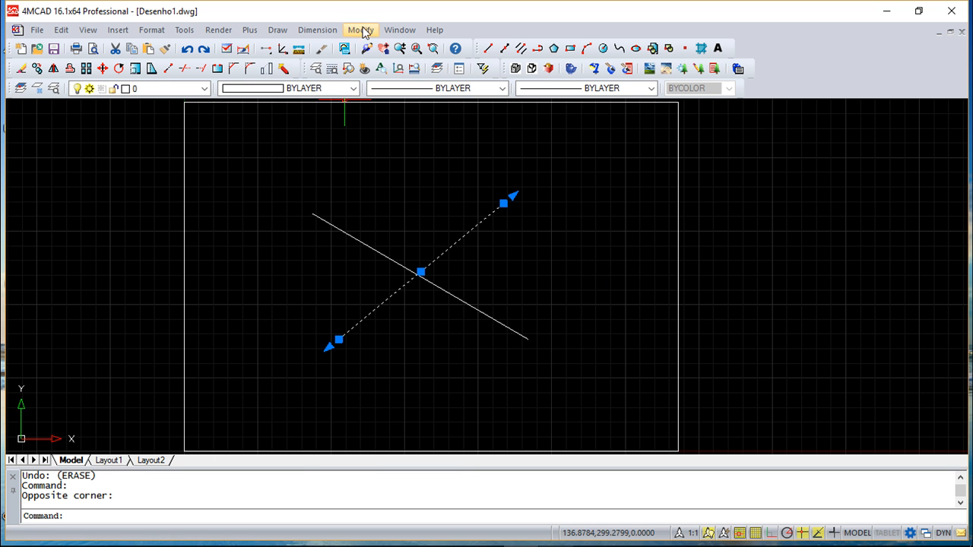
{"action": "left_click", "coordinate": [360, 30]}
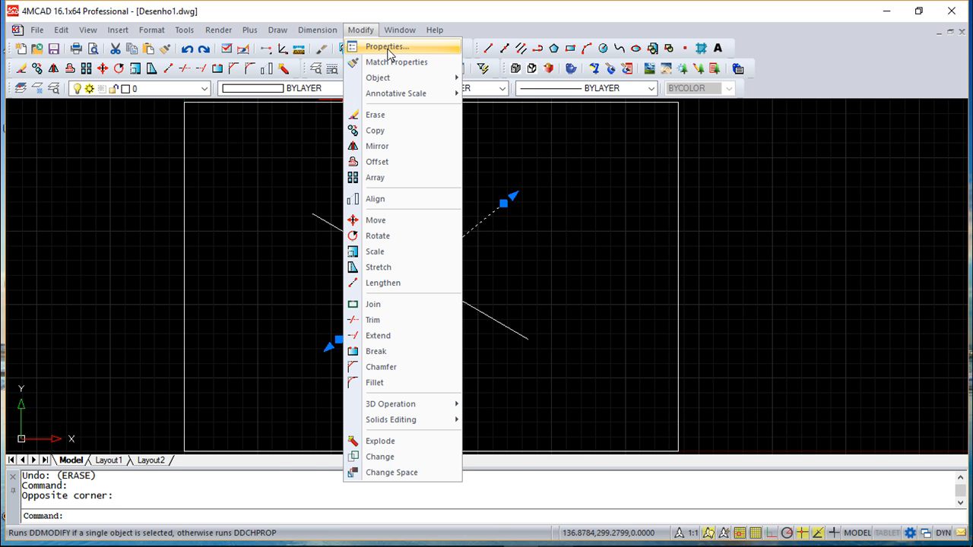
{"action": "left_click", "coordinate": [387, 47]}
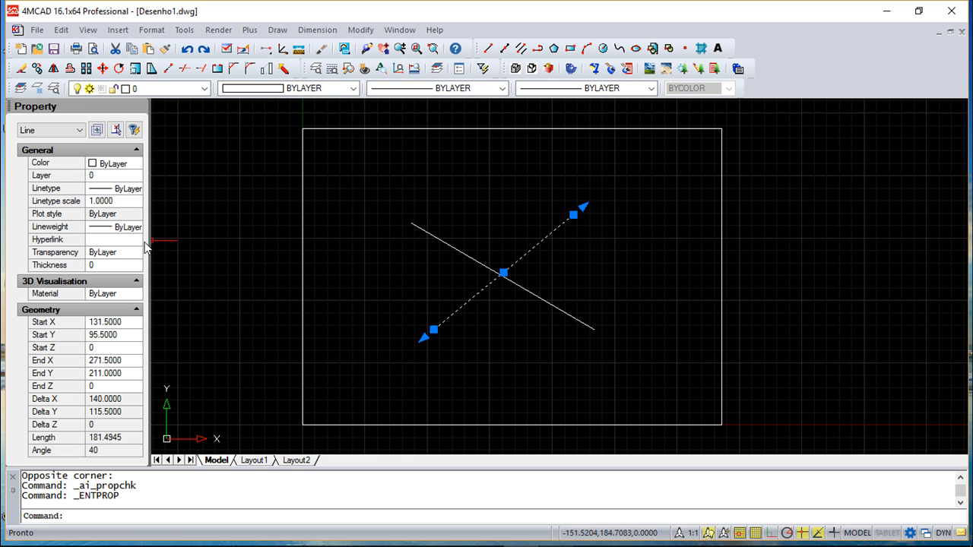
{"action": "left_click_drag", "start_coordinate": [147, 245], "coordinate": [228, 267]}
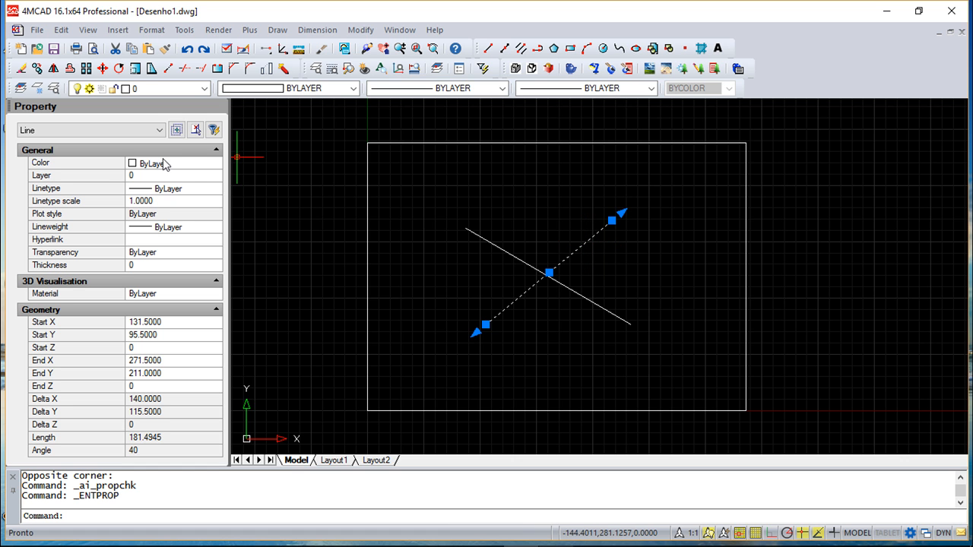
- Set the rising line's color to Red, close the property palette and clear the selection
{"action": "left_click", "coordinate": [188, 166]}
{"action": "left_click", "coordinate": [219, 166]}
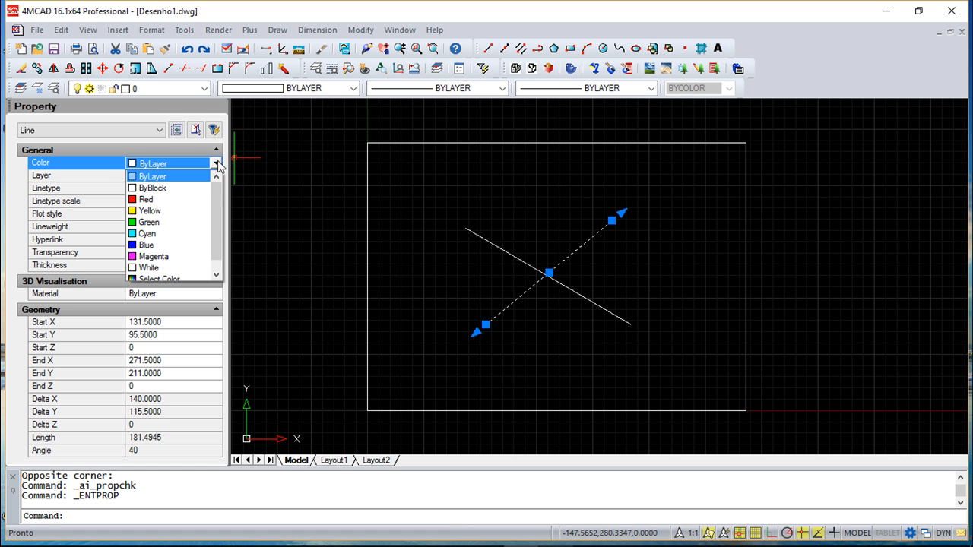
{"action": "left_click", "coordinate": [156, 201]}
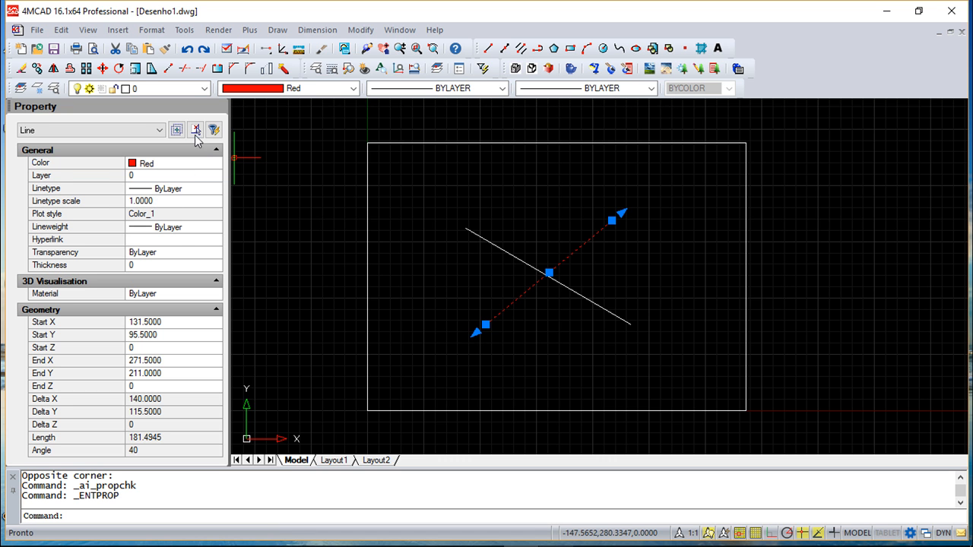
{"action": "left_click", "coordinate": [221, 107]}
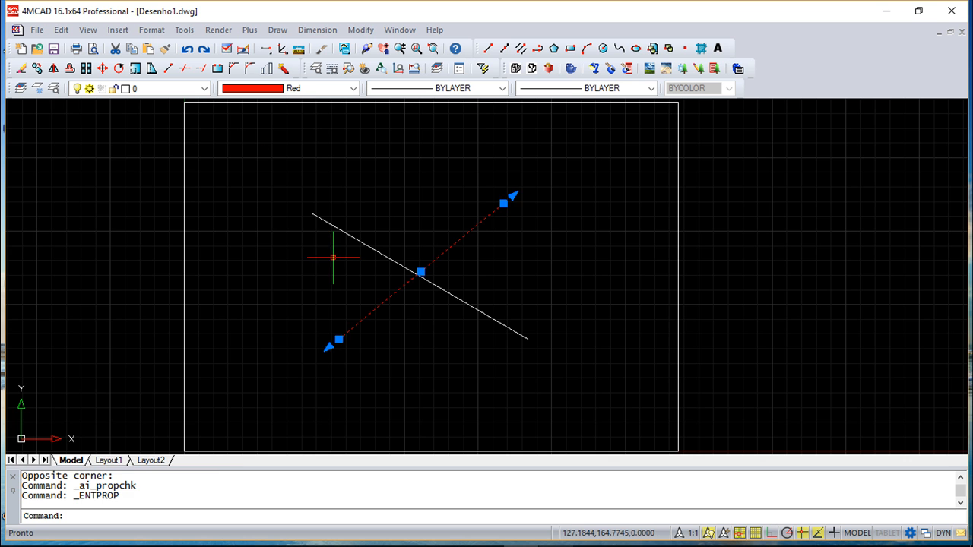
{"action": "key", "text": "Escape"}
{"action": "key", "text": "Escape"}
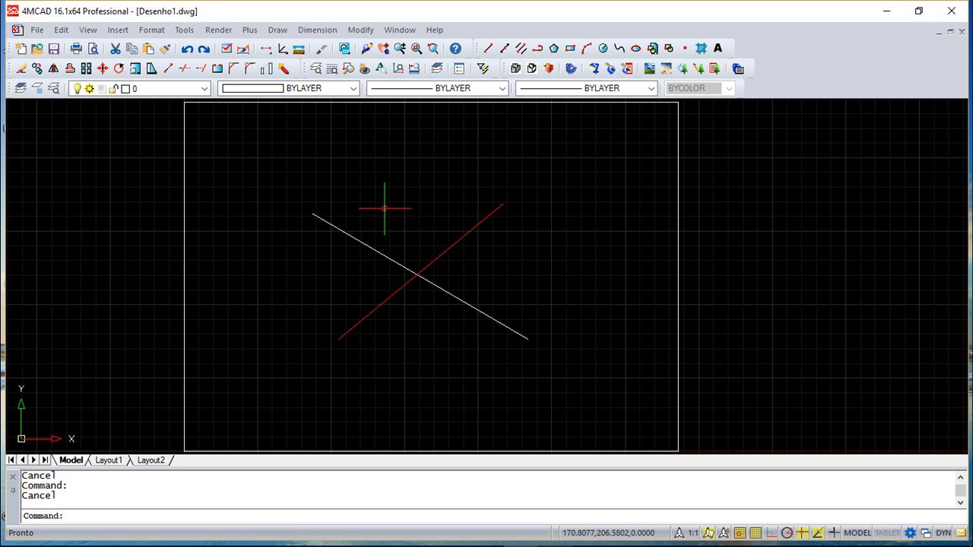
- Erase the red rising line by starting the Erase command first and picking the line individually
{"action": "left_click", "coordinate": [362, 34]}
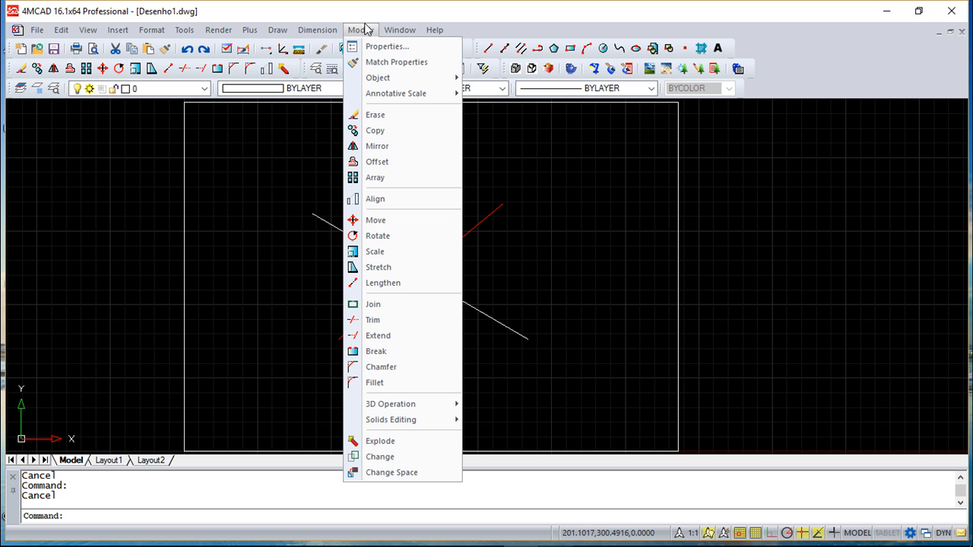
{"action": "left_click", "coordinate": [370, 118]}
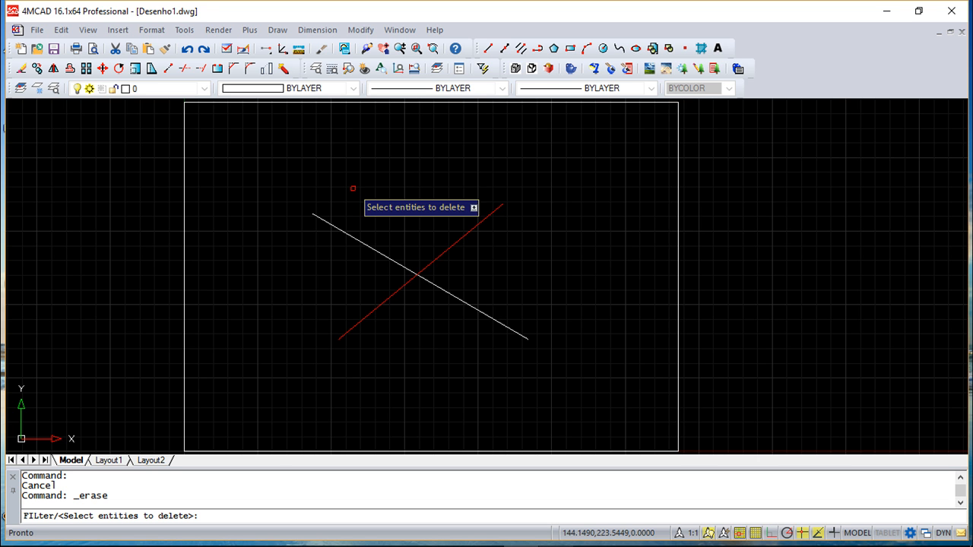
{"action": "left_click", "coordinate": [435, 261]}
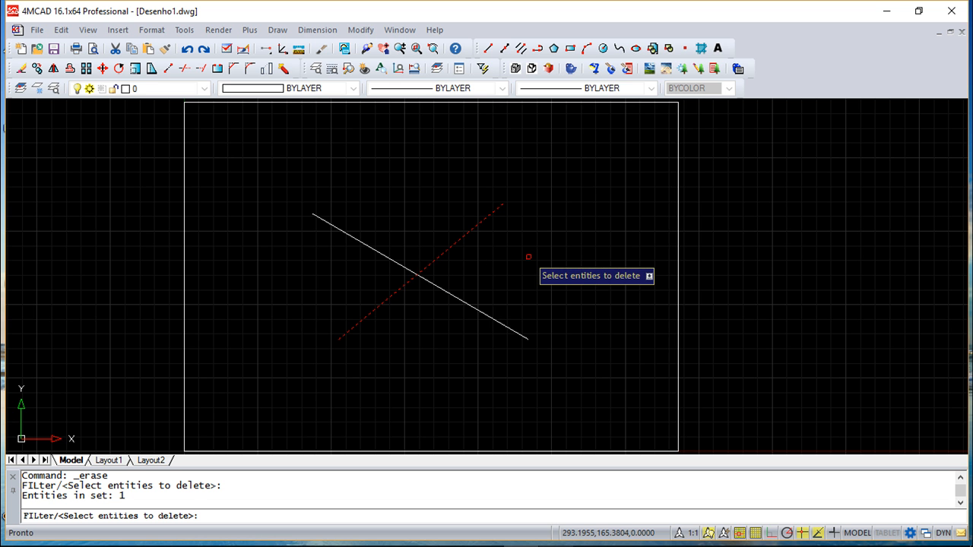
{"action": "key", "text": "Return"}
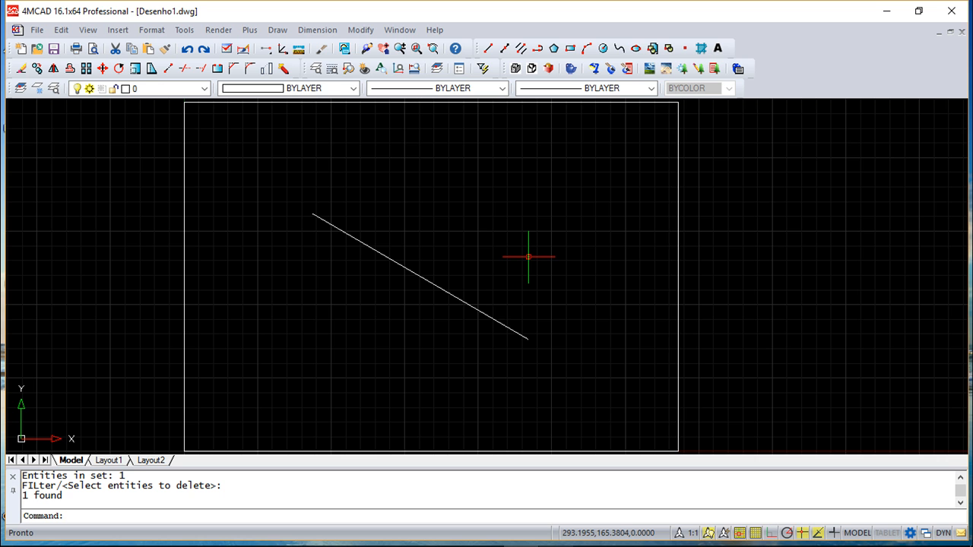